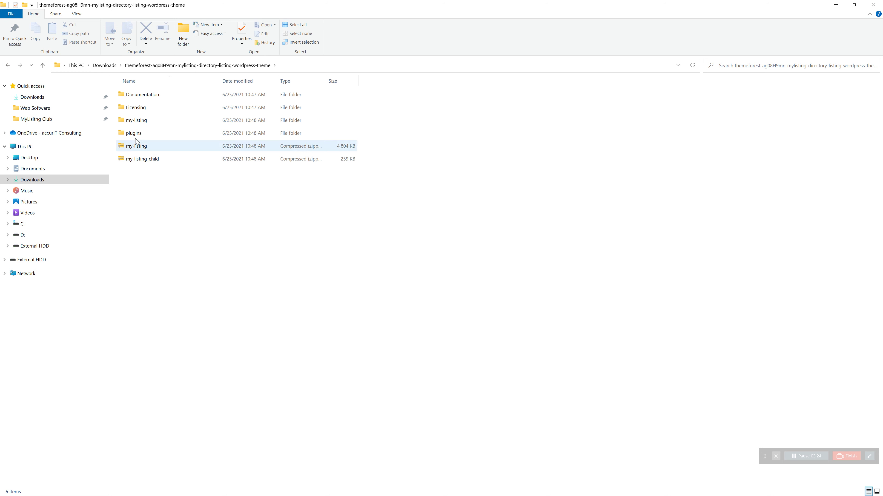
- Check the my-listing and my-listing-child archives in the extracted theme folder, and switch to the WordPress dashboard in the browser
left_click(145, 148)
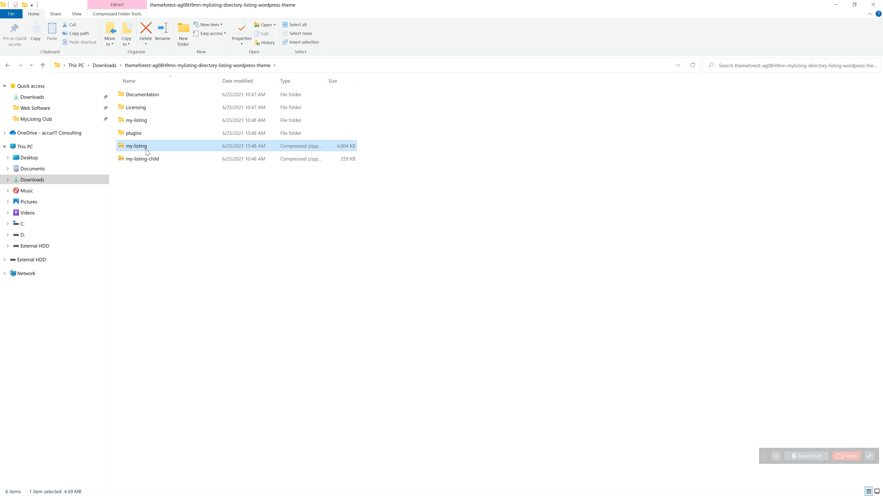
left_click(153, 160)
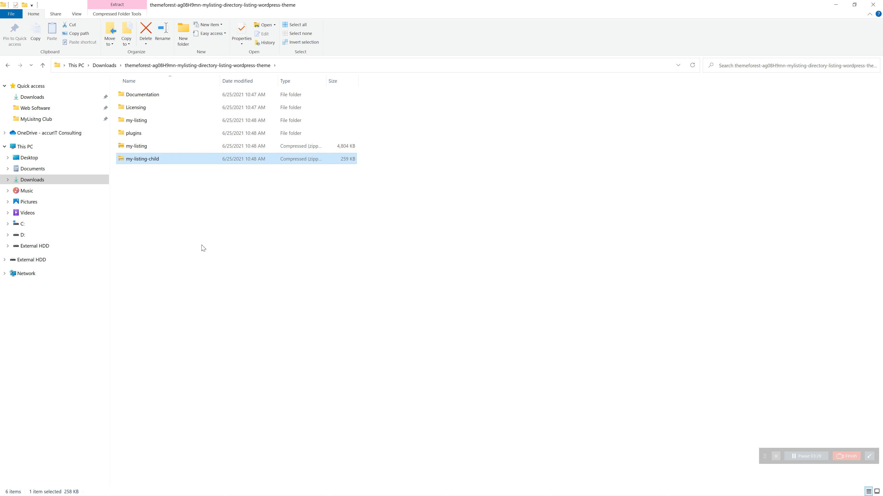
left_click(835, 4)
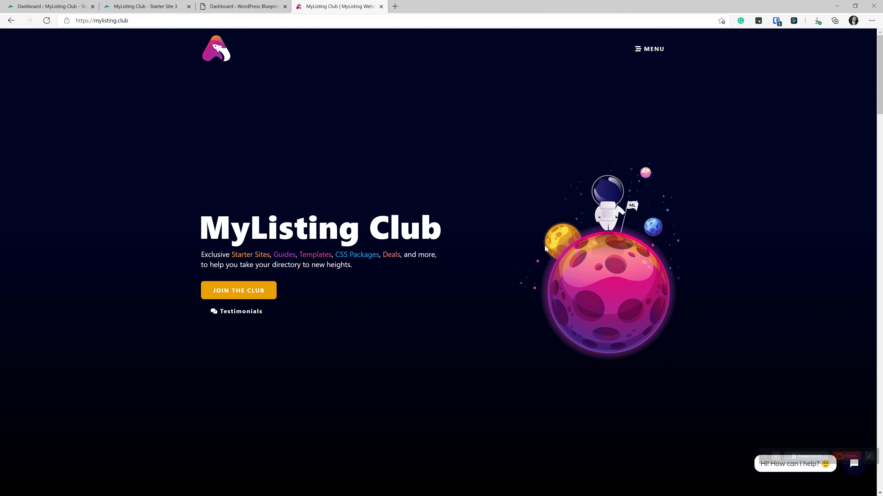
left_click(244, 6)
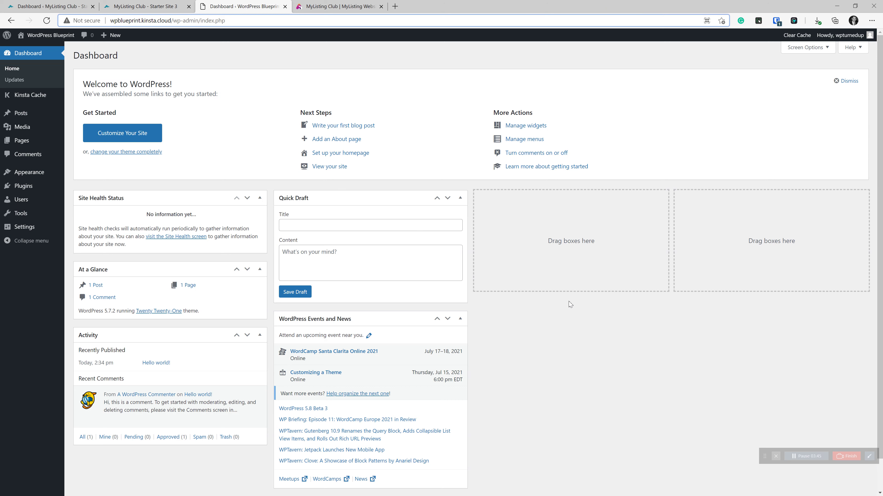
- Upload and install my-listing.zip as a new theme, taken from the extracted ThemeForest mylisting folder in Downloads
mouse_move(38, 173)
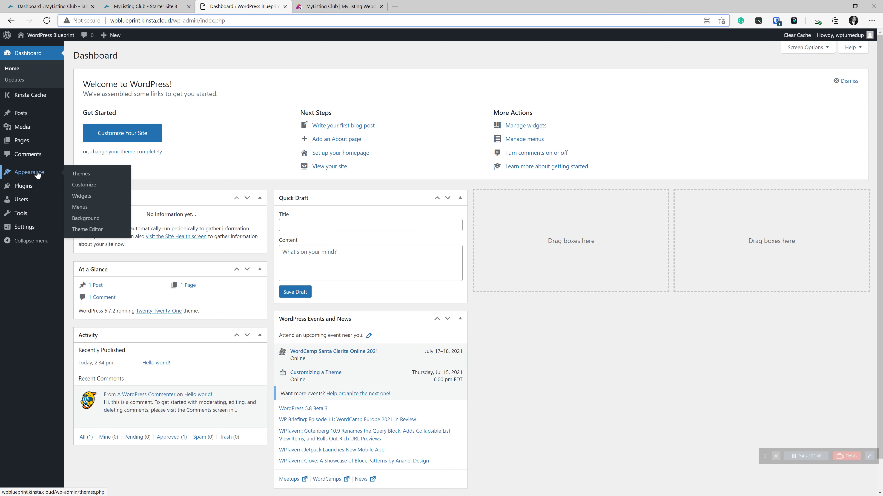
left_click(79, 174)
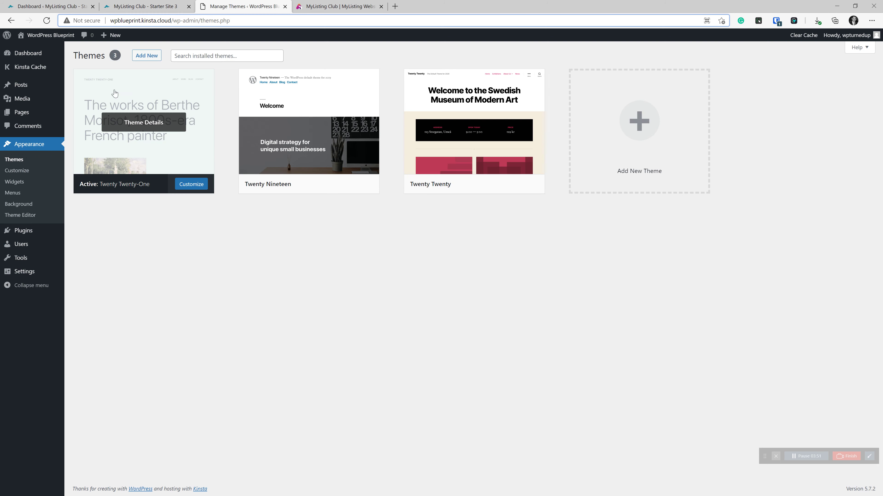
left_click(146, 60)
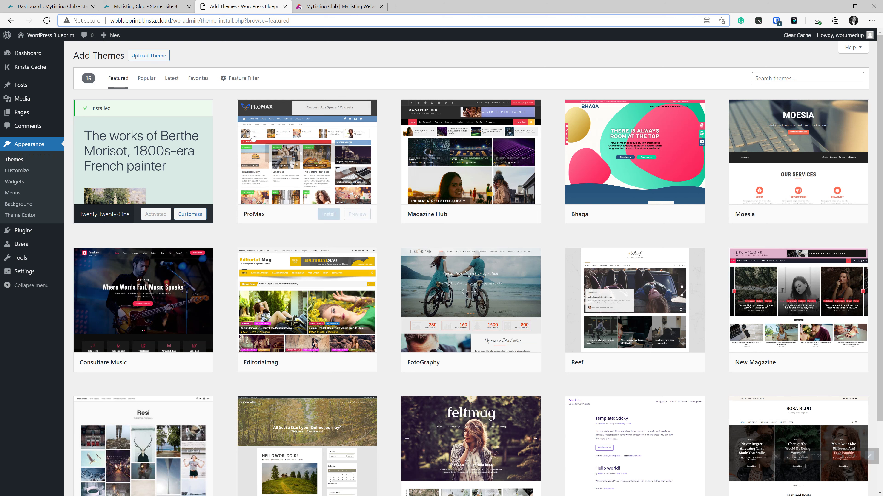
left_click(148, 56)
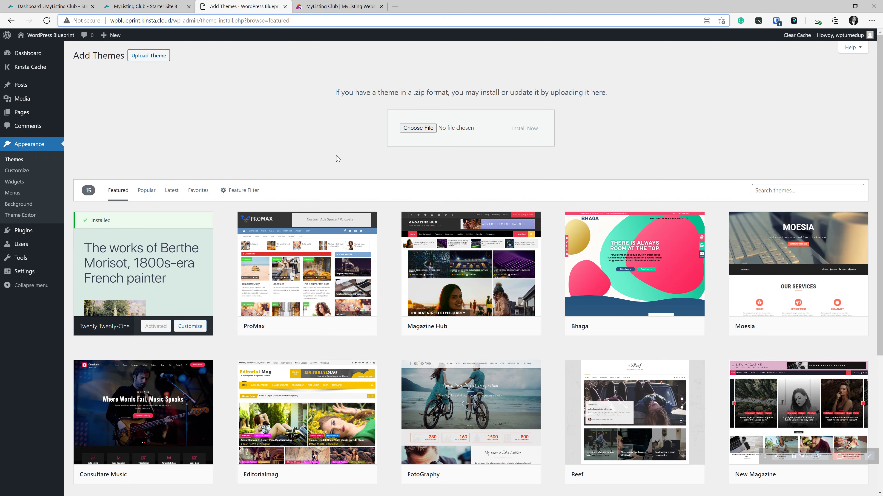
left_click(418, 128)
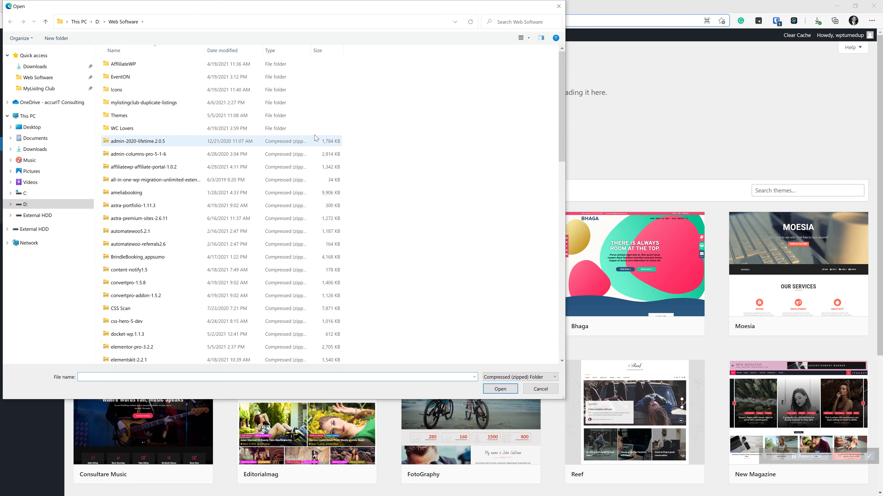
left_click(34, 66)
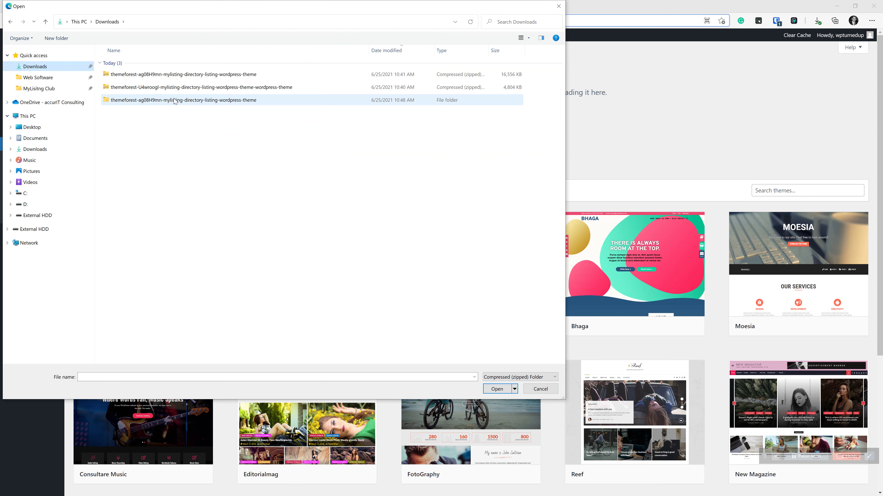
double_click(175, 102)
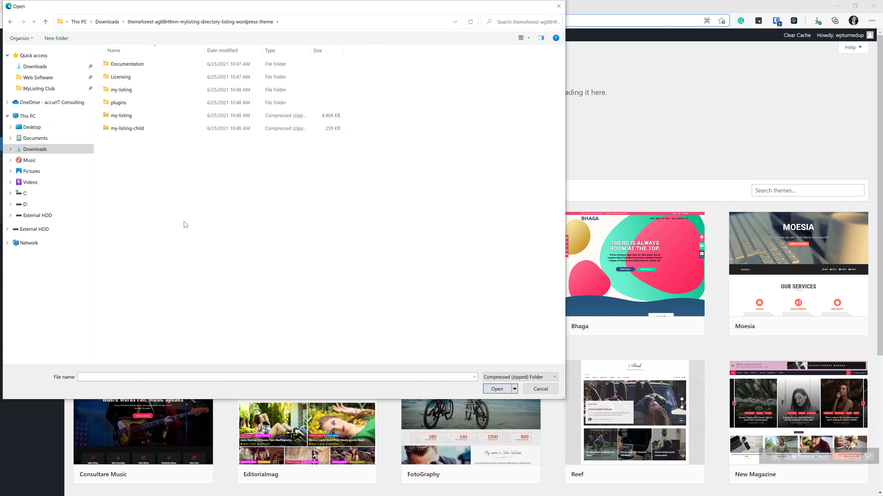
double_click(122, 115)
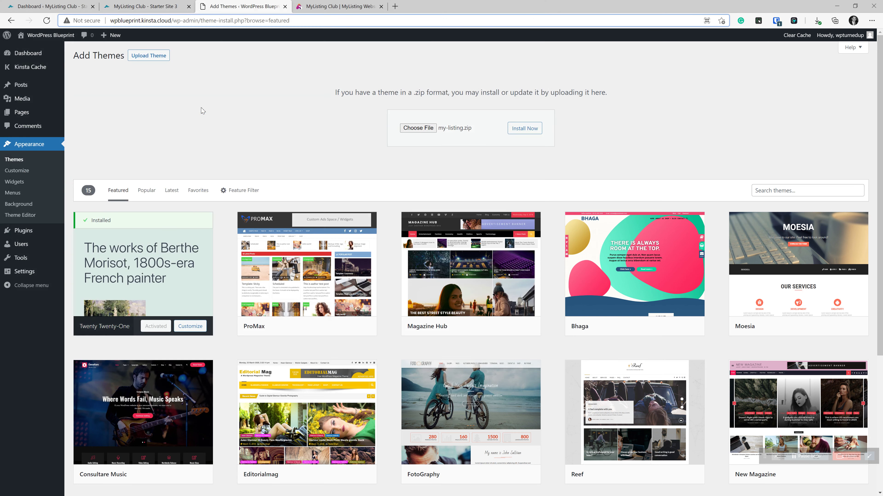
left_click(523, 137)
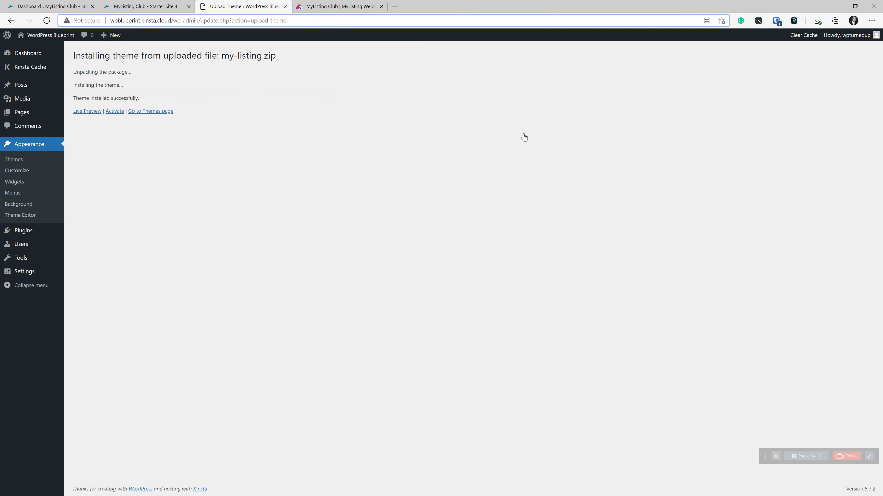
- Upload and install my-listing-child.zip as another new theme, and activate this child theme
left_click(162, 112)
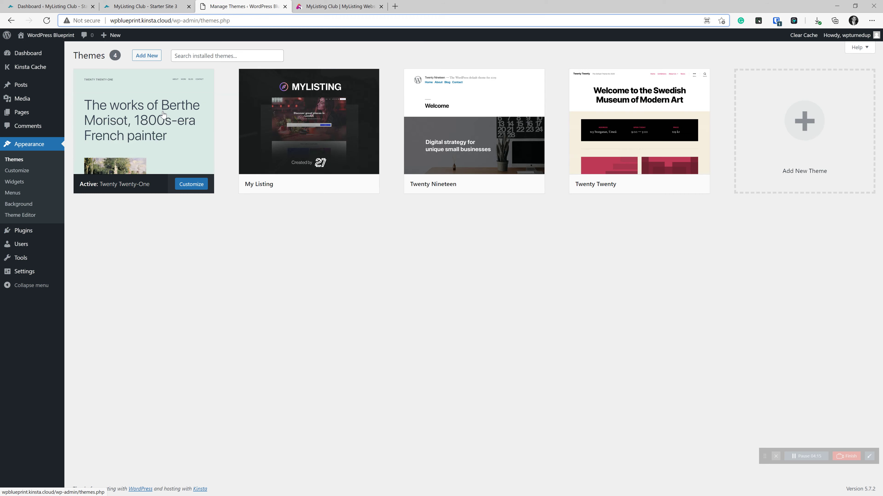
left_click(147, 57)
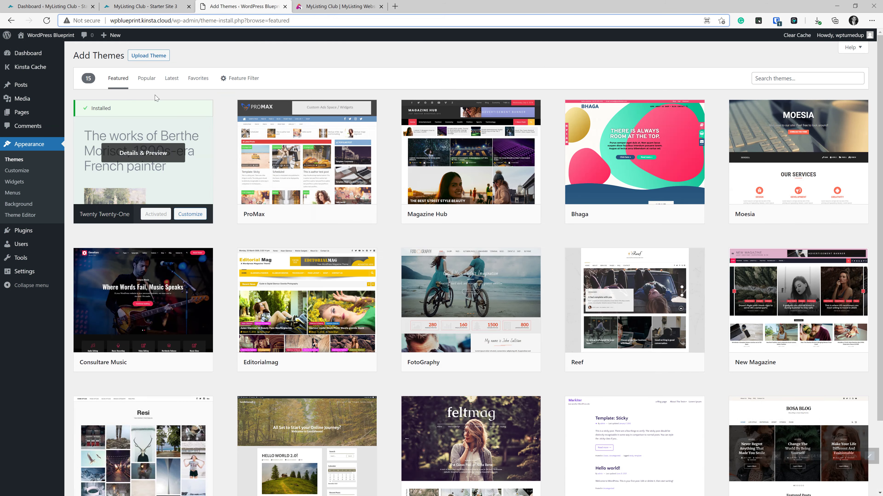
left_click(148, 57)
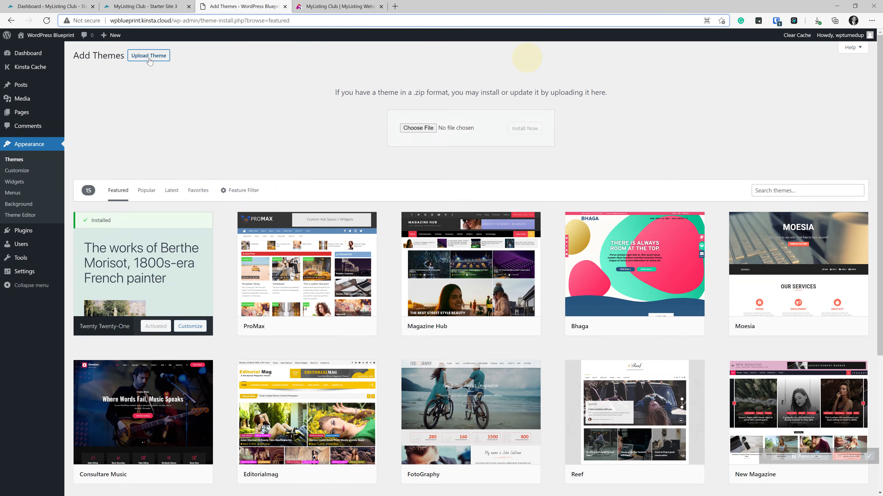
left_click(420, 128)
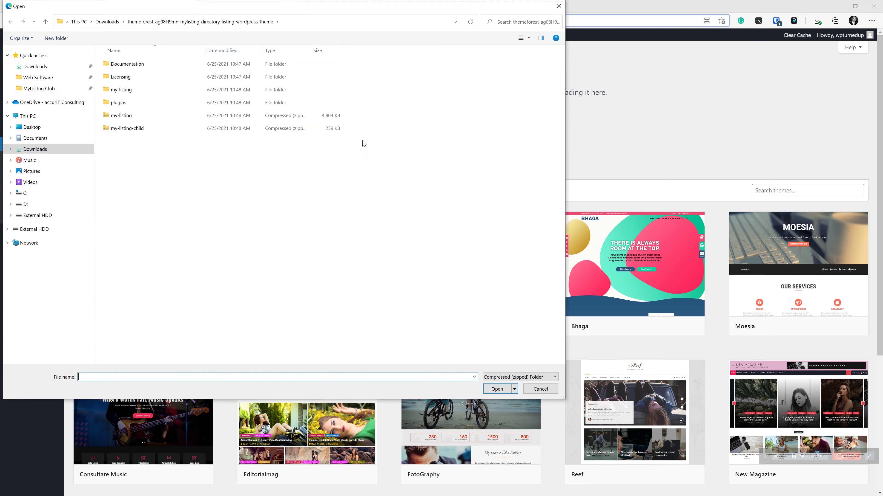
double_click(138, 130)
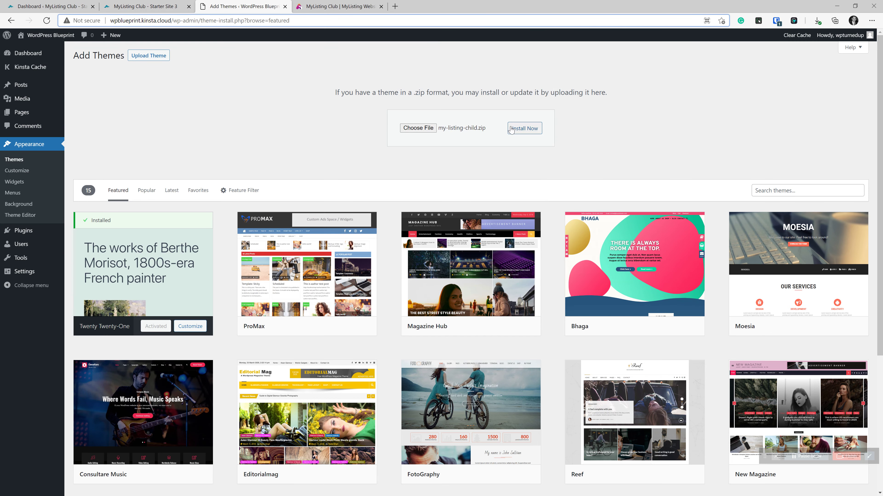
left_click(520, 129)
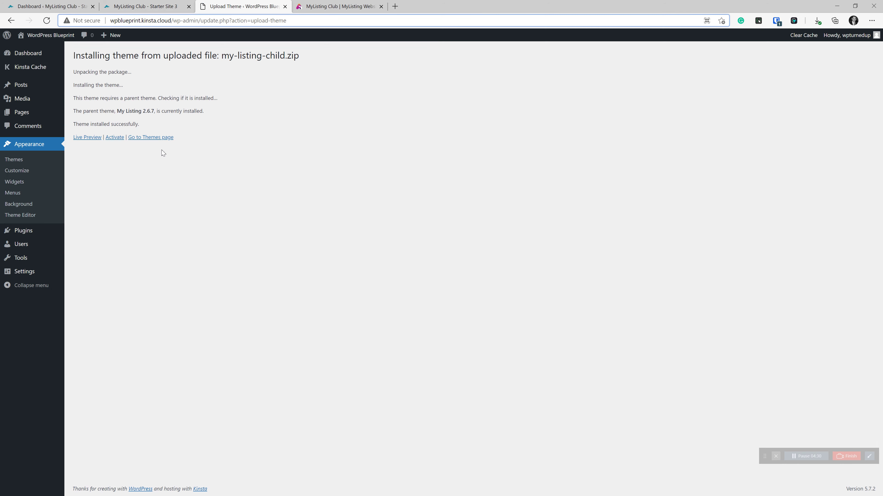
left_click(115, 138)
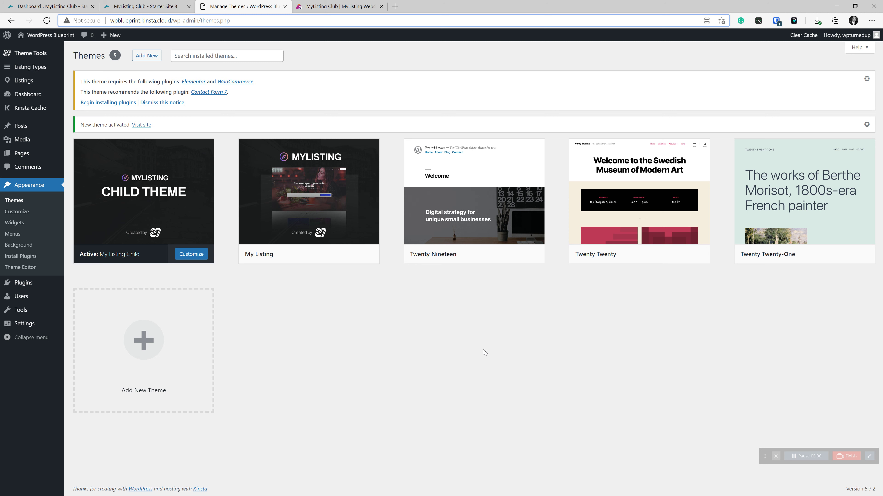
- Delete the unused Twenty Nineteen and Twenty Twenty themes from the site
mouse_move(464, 232)
left_click(469, 206)
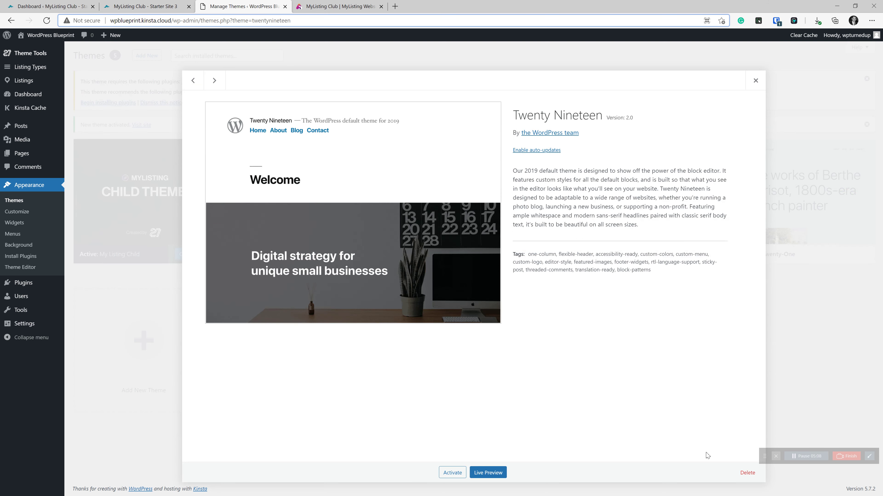
left_click(747, 472)
left_click(481, 83)
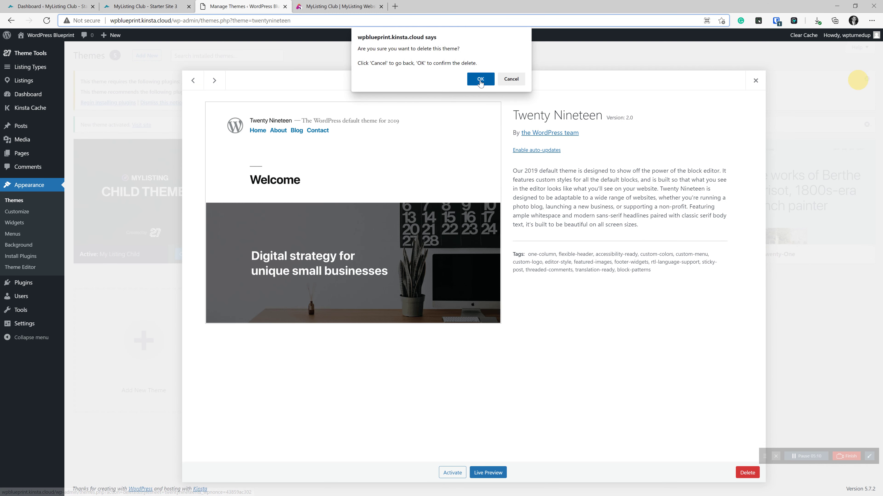
left_click(486, 222)
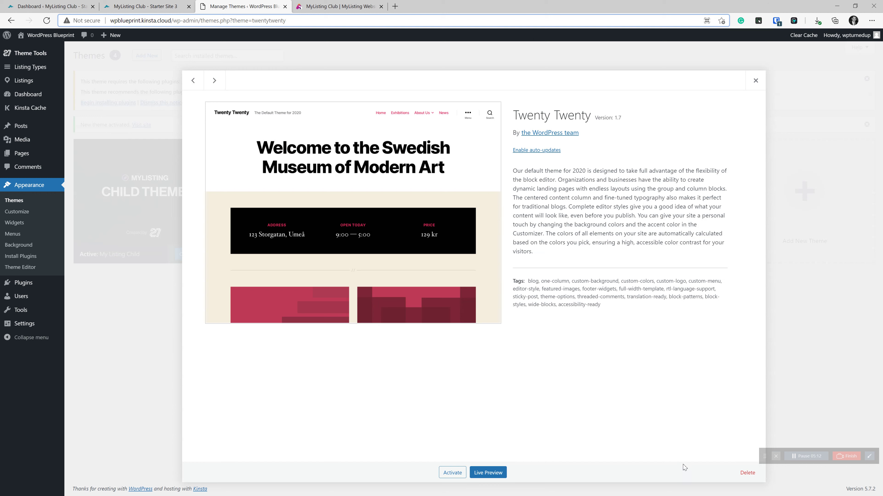
left_click(745, 473)
left_click(481, 79)
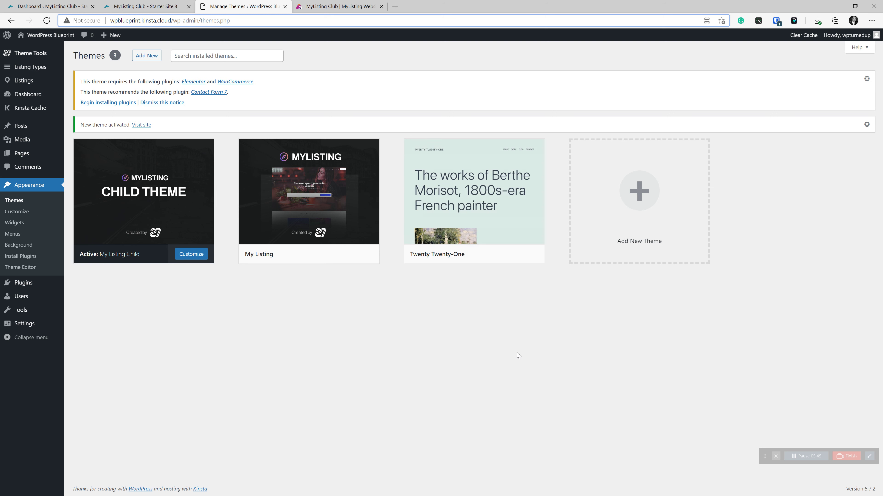
- Delete the inactive Twenty Twenty-One theme as well, confirming its removal
mouse_move(455, 208)
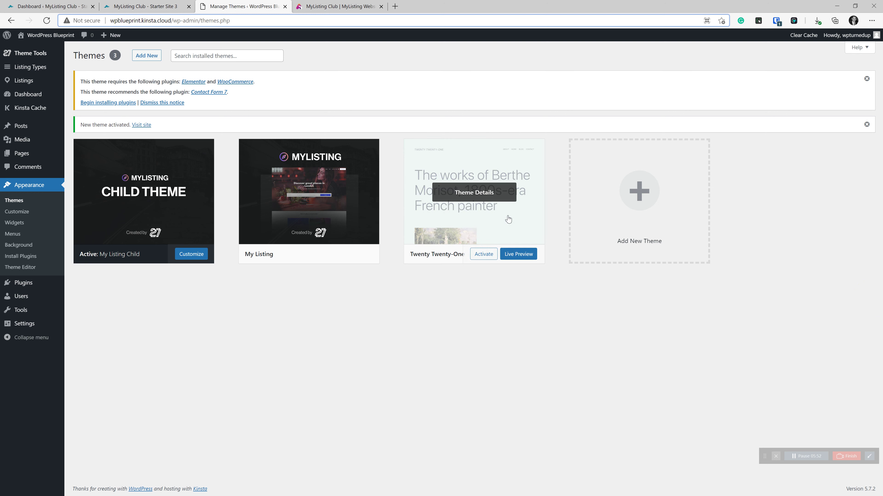
left_click(429, 219)
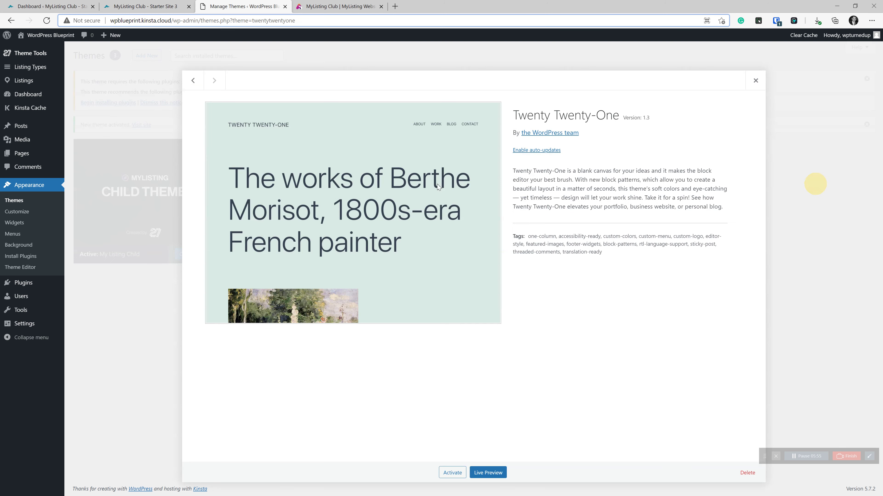
left_click(744, 478)
left_click(483, 81)
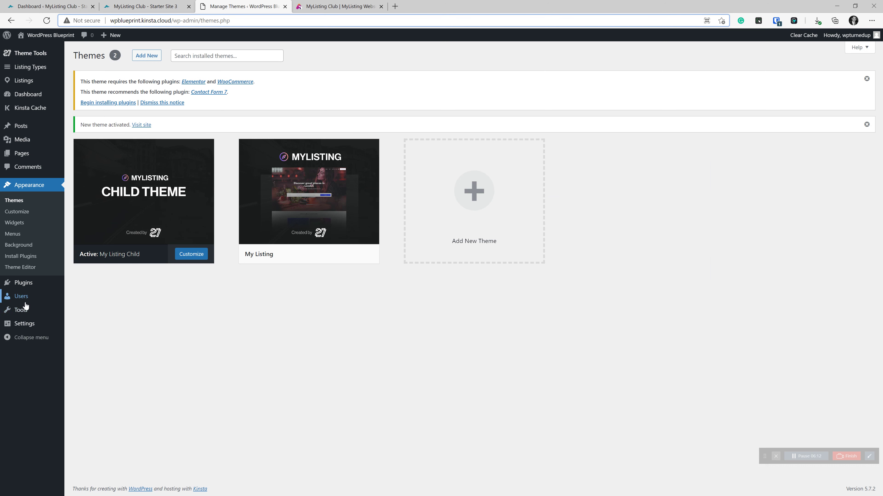
right_click(32, 324)
left_click(64, 332)
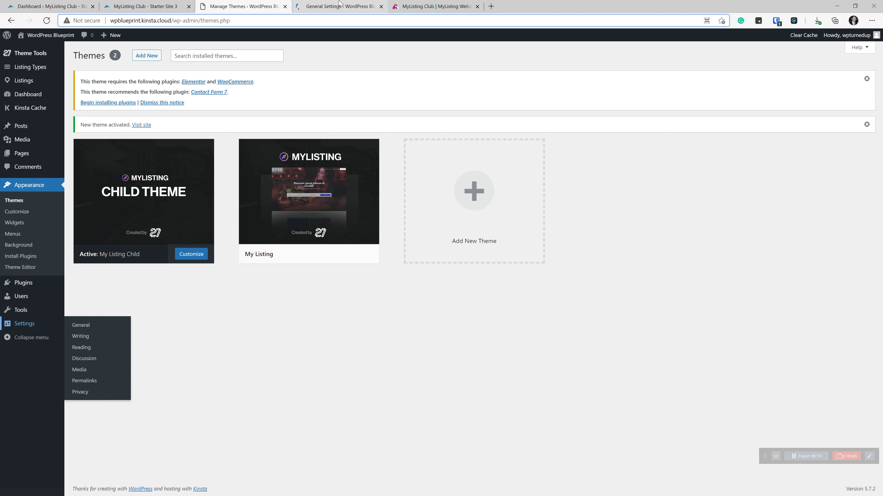
key("ctrl+Tab")
left_click(178, 185)
type("s")
left_click(180, 206)
type("s")
scroll(106, 449, "down", 3)
left_click(94, 456)
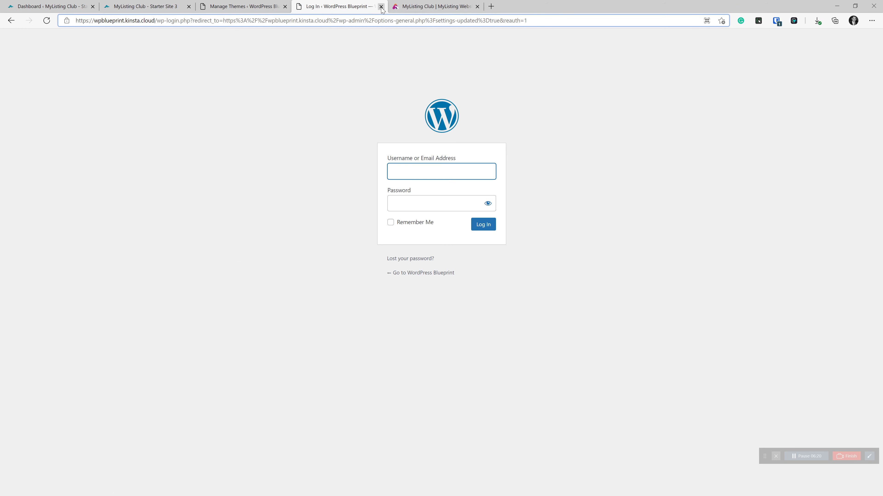
- Log back in to WordPress with the saved username and account password, and return to the Themes page
left_click(285, 6)
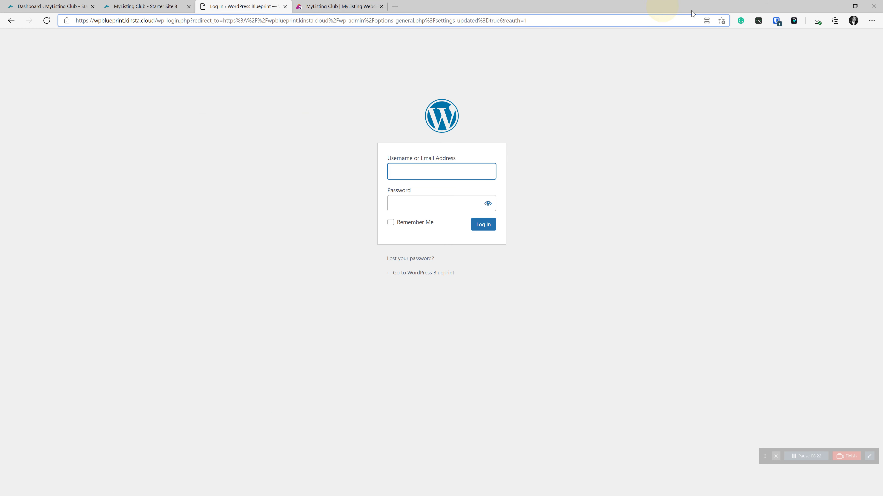
left_click(777, 21)
left_click(722, 67)
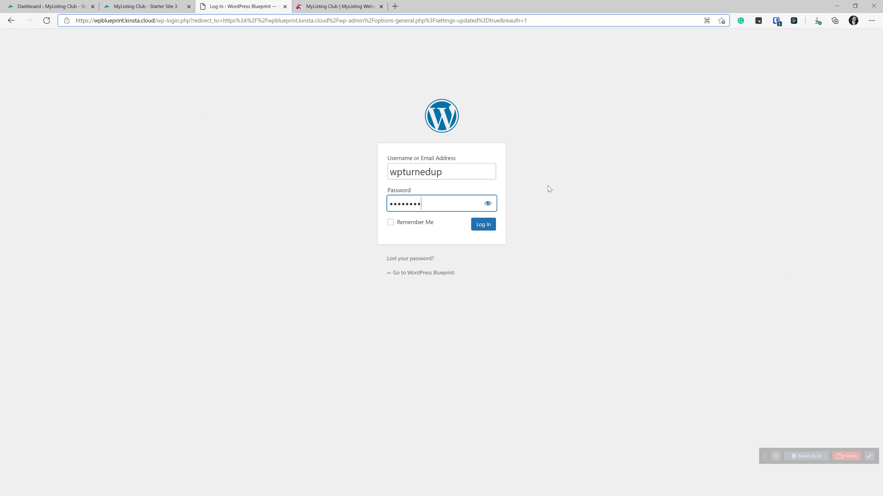
left_click(483, 225)
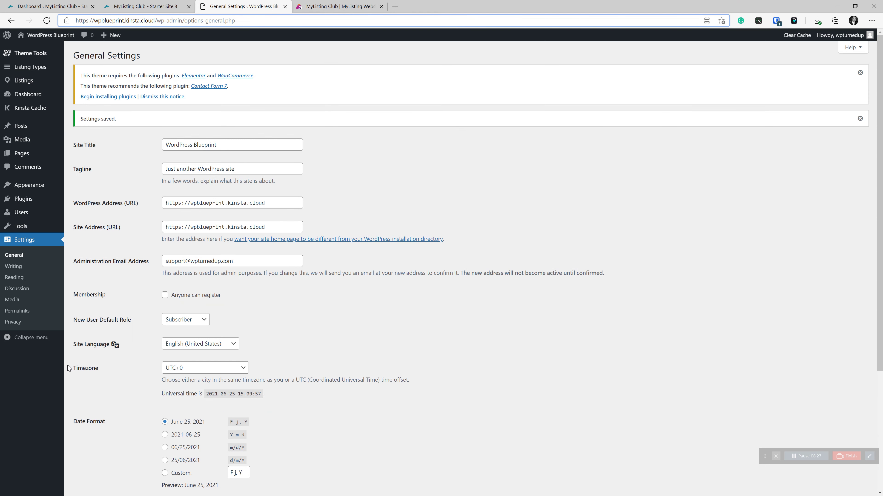
mouse_move(26, 187)
left_click(81, 188)
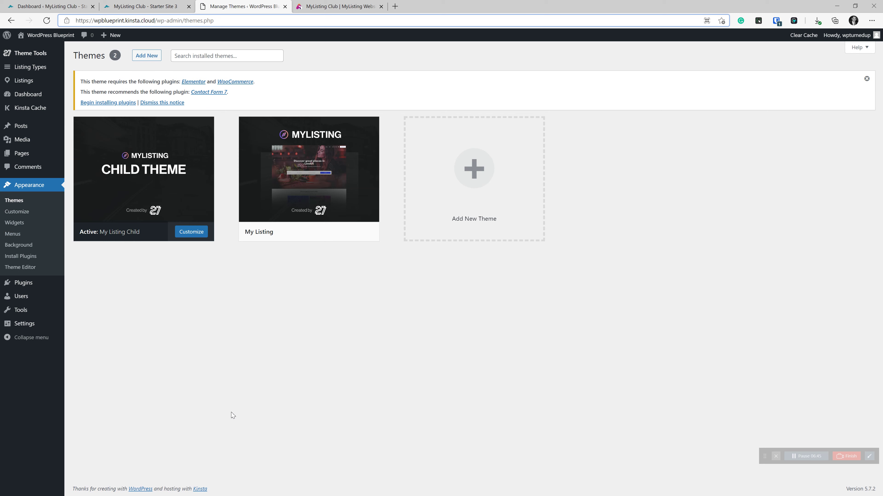
- On the MyListing Club site, search for "replace cont" and open the guide on replacing MyListing's Contact Form 7 with Elementor Pro
left_click(337, 3)
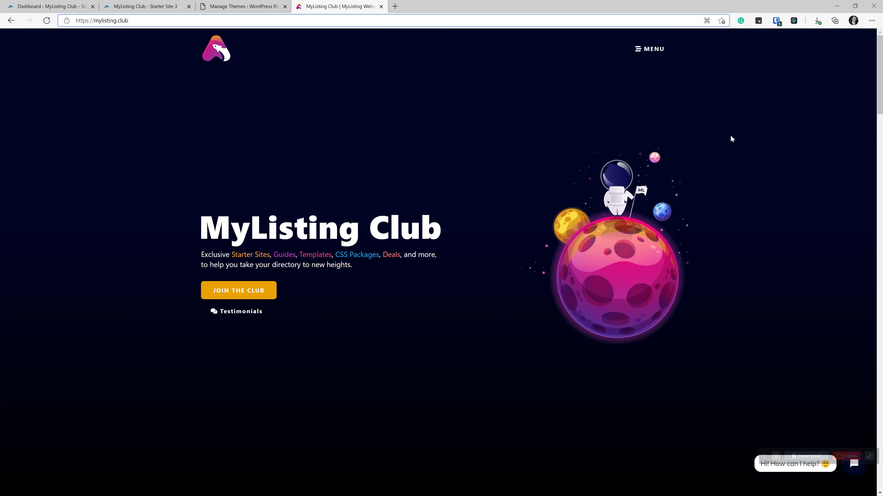
left_click(641, 46)
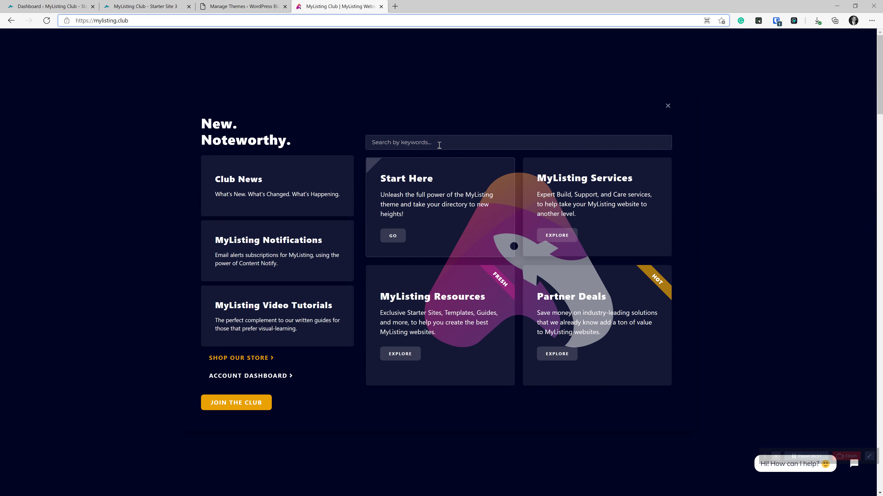
type("replace cont")
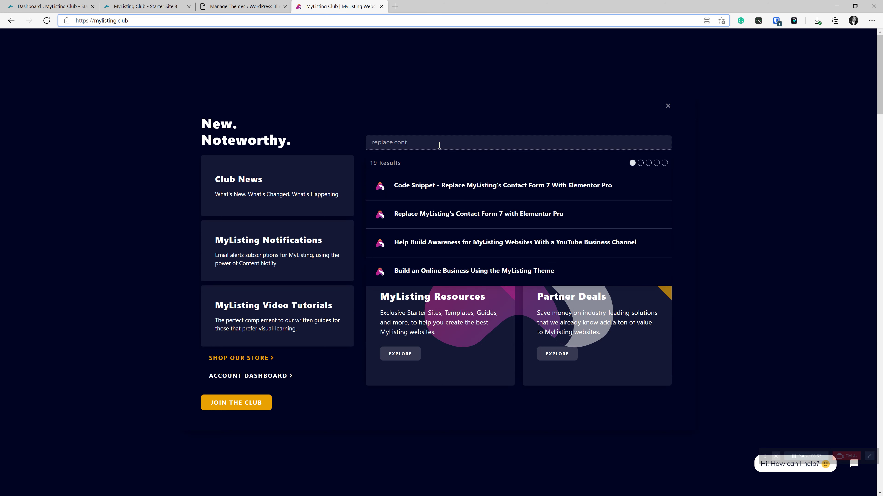
left_click(421, 214)
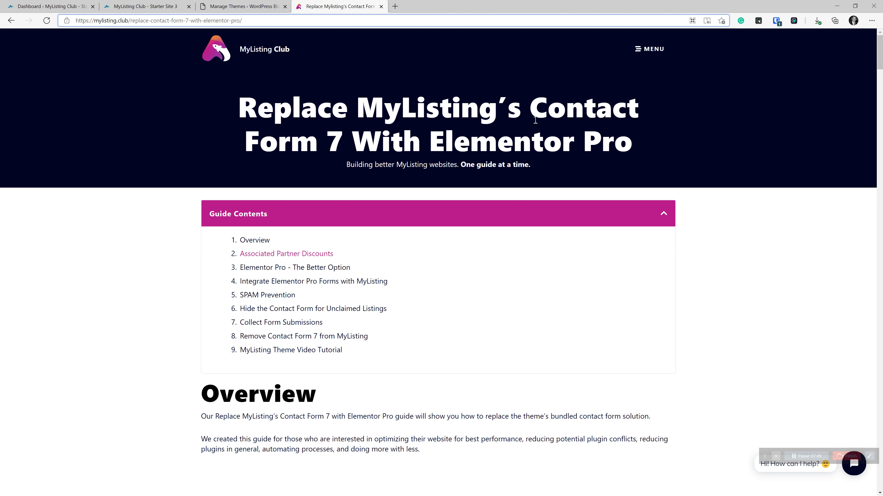
- Back in the WordPress admin, install the theme's required Elementor and WooCommerce plugins in bulk, leaving out Contact Form 7
left_click(250, 5)
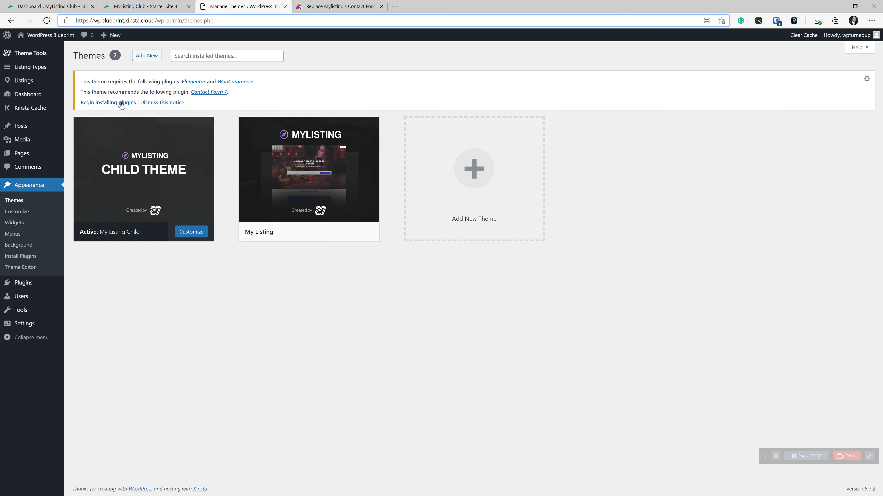
left_click(105, 102)
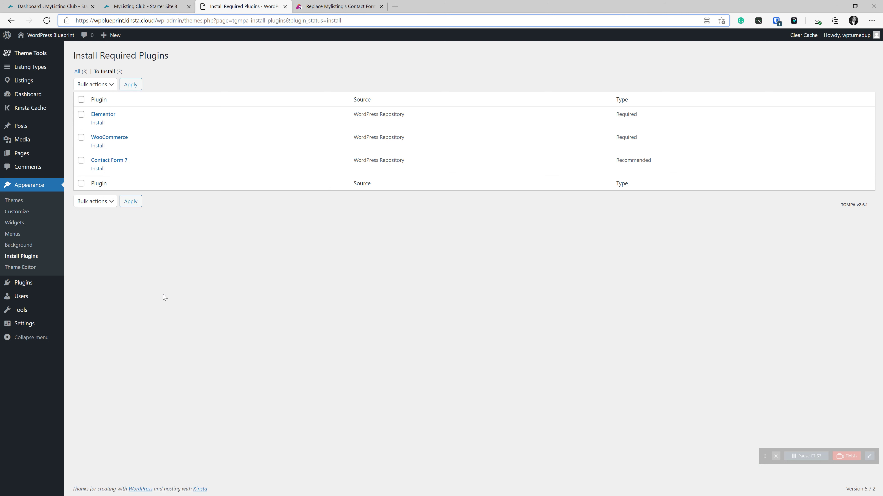
left_click(81, 115)
left_click(80, 137)
left_click(99, 85)
left_click(94, 104)
left_click(131, 88)
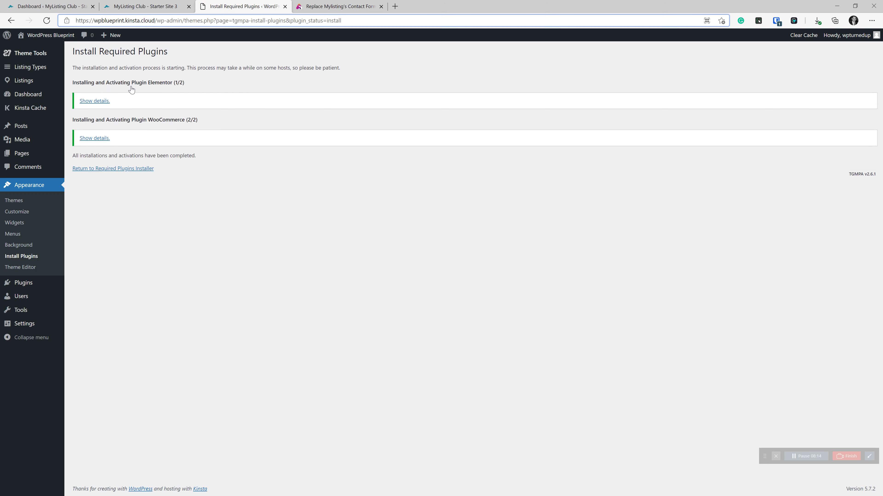
- Return to the required plugins installer, skip the WooCommerce store details setup, and close the store welcome introduction
left_click(141, 169)
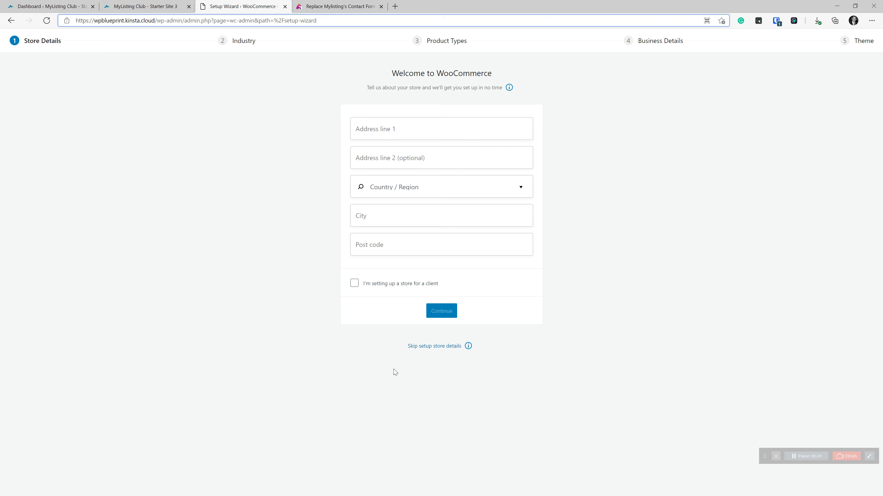
left_click(445, 347)
left_click(481, 281)
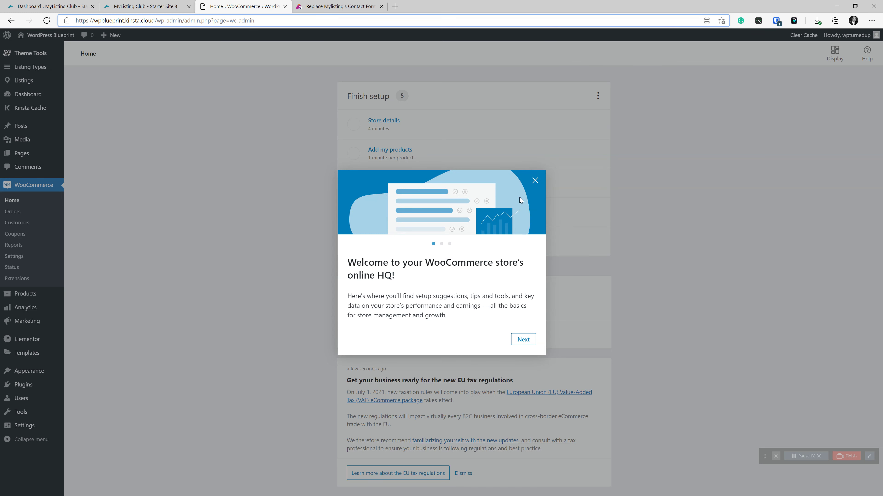
left_click(534, 181)
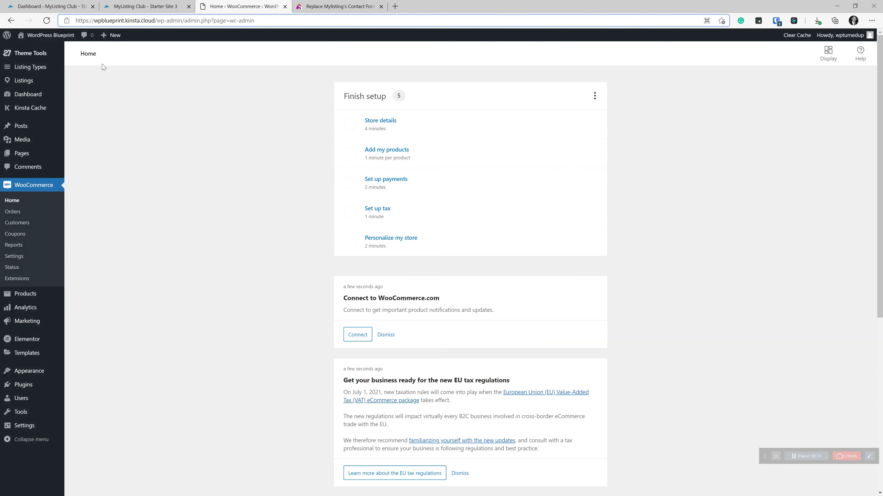
- Dismiss the theme's notice recommending the Contact Form 7 plugin from the WordPress Dashboard
left_click(34, 97)
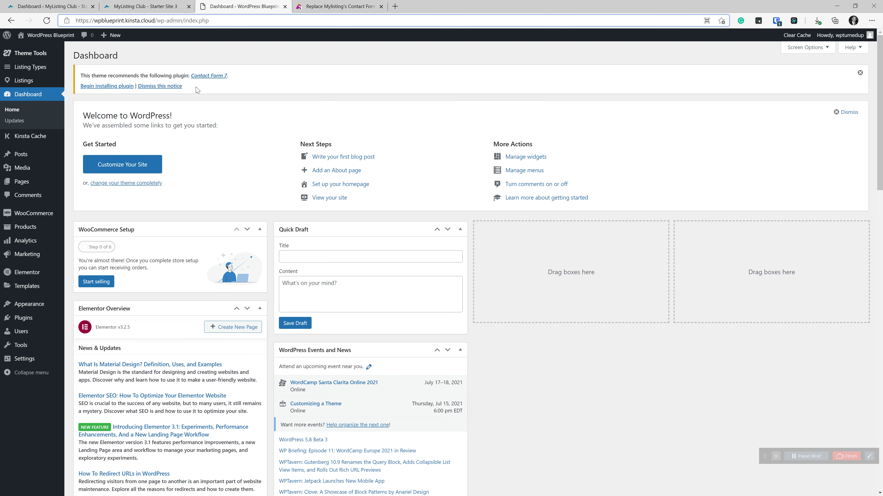
left_click(156, 87)
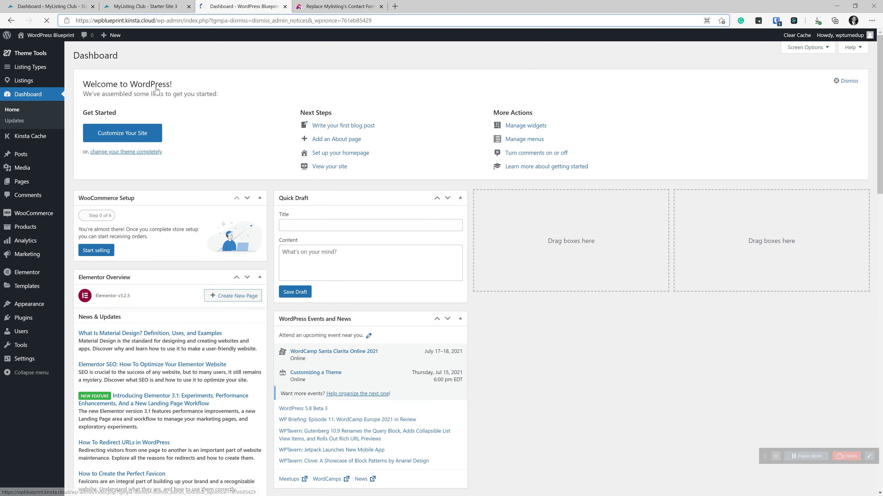
- Delete the inactive Akismet Anti-Spam and Hello Dolly plugins in bulk, confirming the removal of their data
left_click(23, 318)
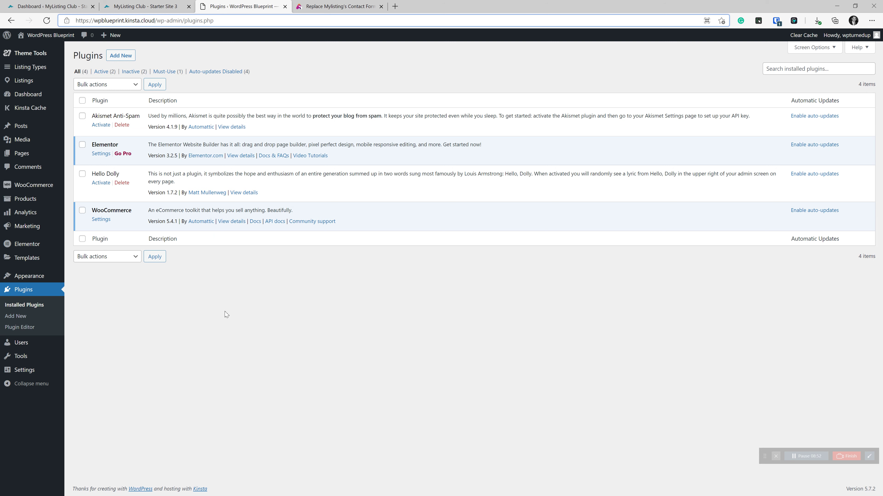
left_click(82, 116)
left_click(82, 174)
left_click(92, 85)
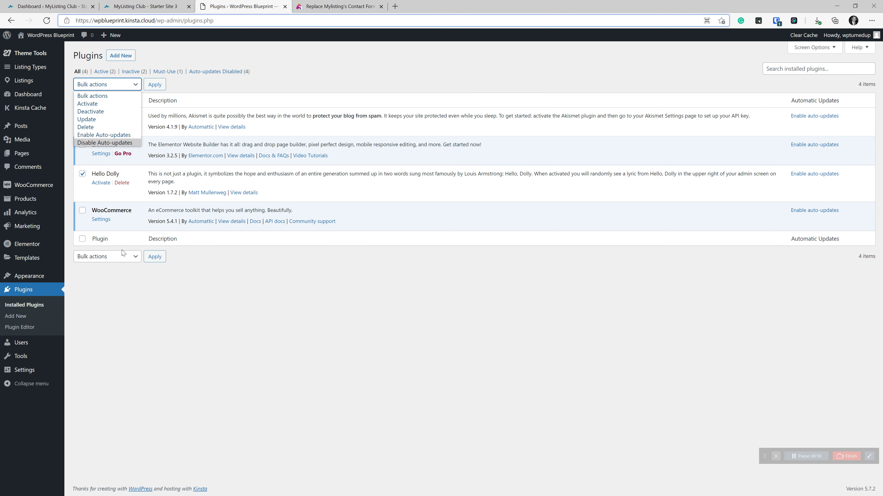
left_click(87, 127)
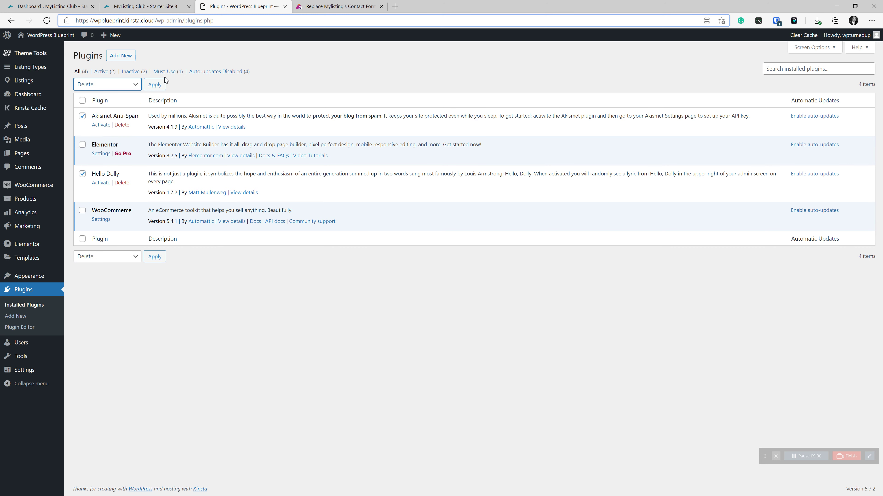
left_click(163, 84)
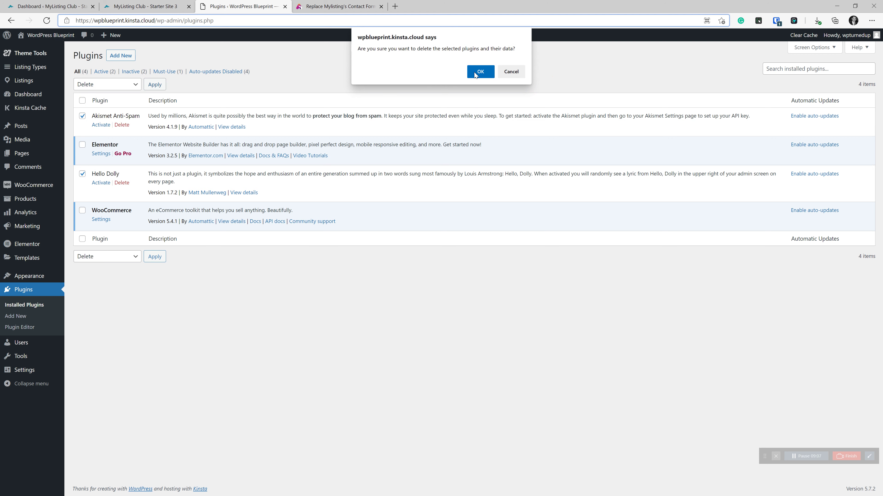
left_click(480, 72)
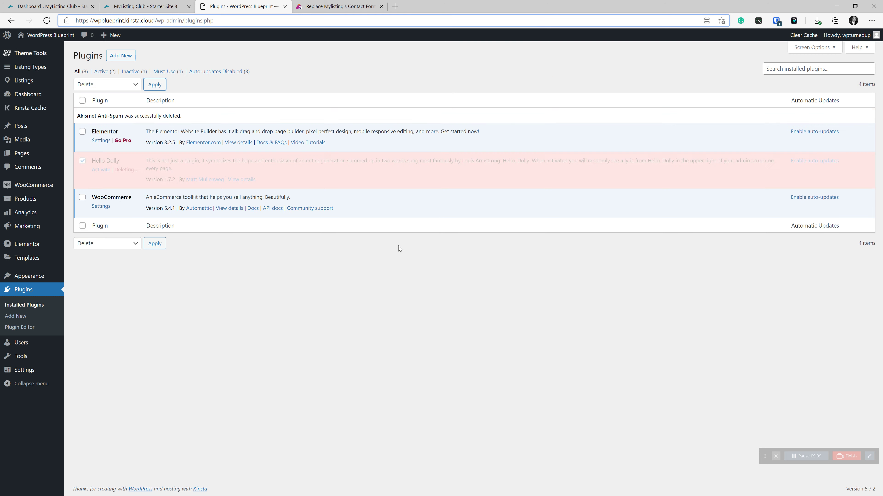
- Browse the Partner Deals on MyListing Club as far as the CleanTalk anti-spam offer, and return to the WordPress Plugins page
left_click(339, 4)
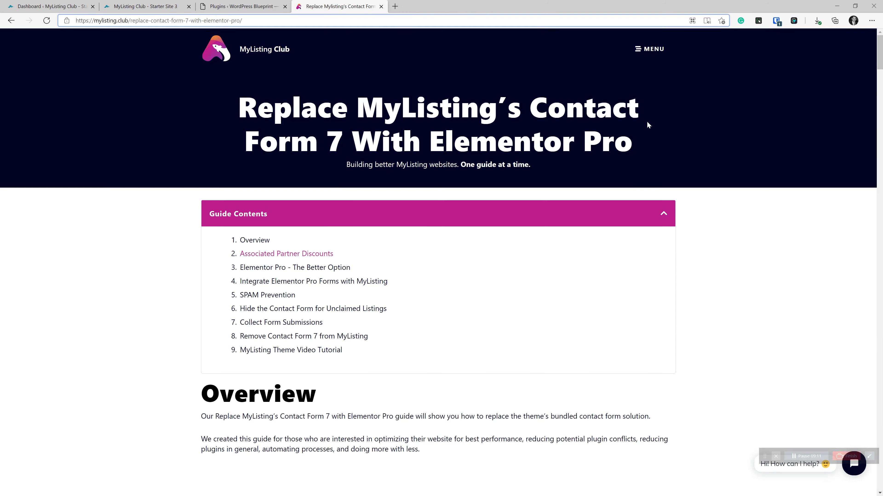
left_click(647, 50)
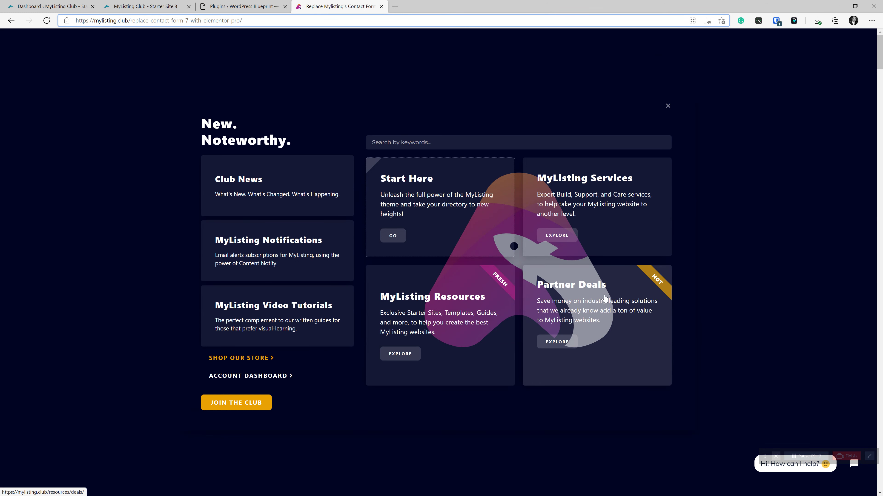
left_click(605, 299)
scroll(145, 261, "down", 8)
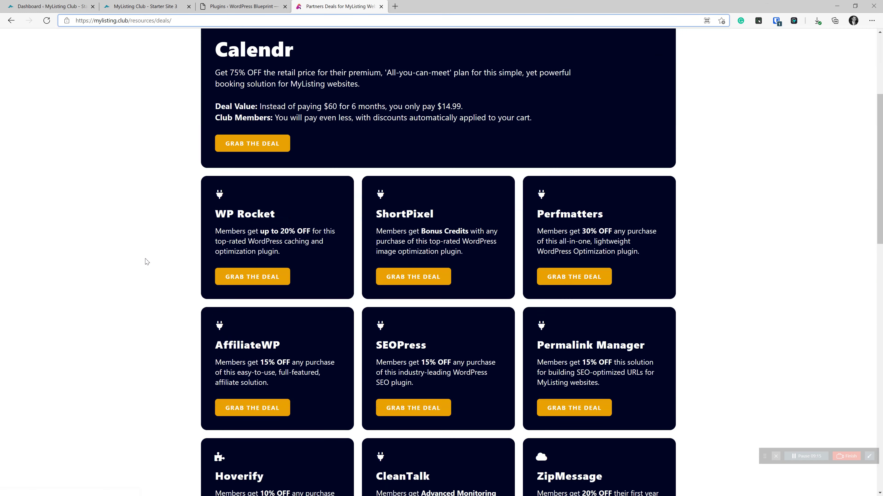
scroll(146, 260, "down", 6)
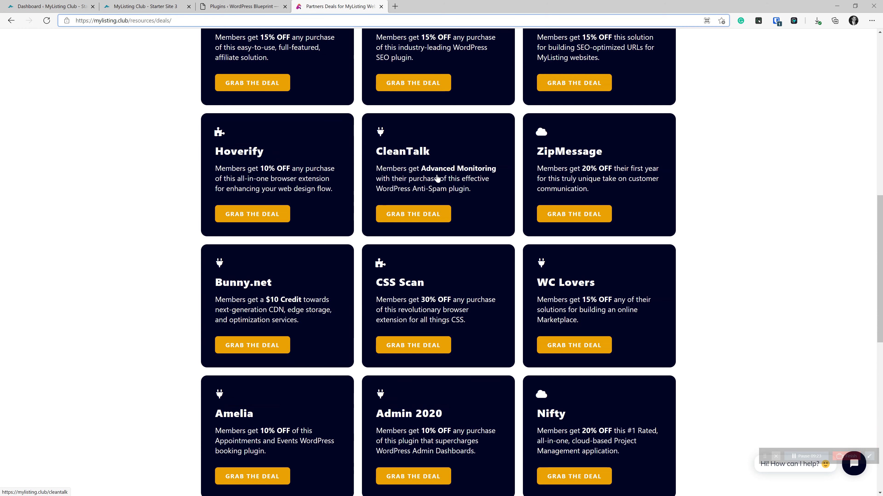
left_click(235, 4)
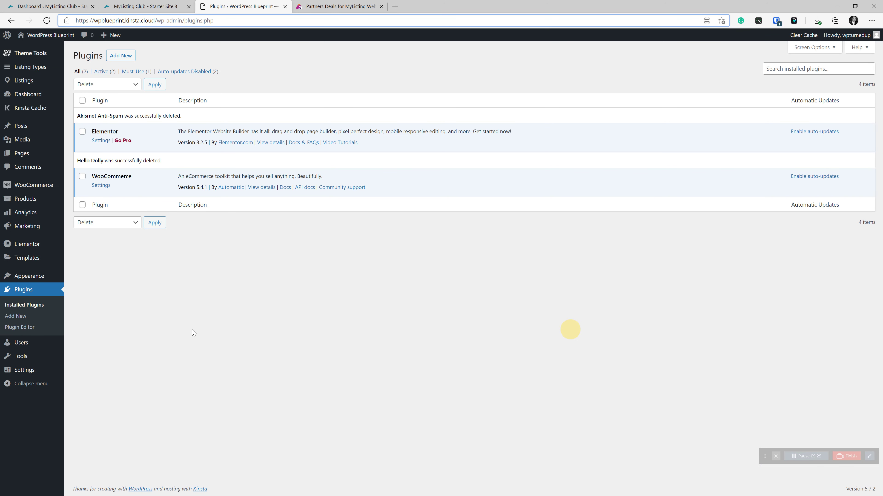